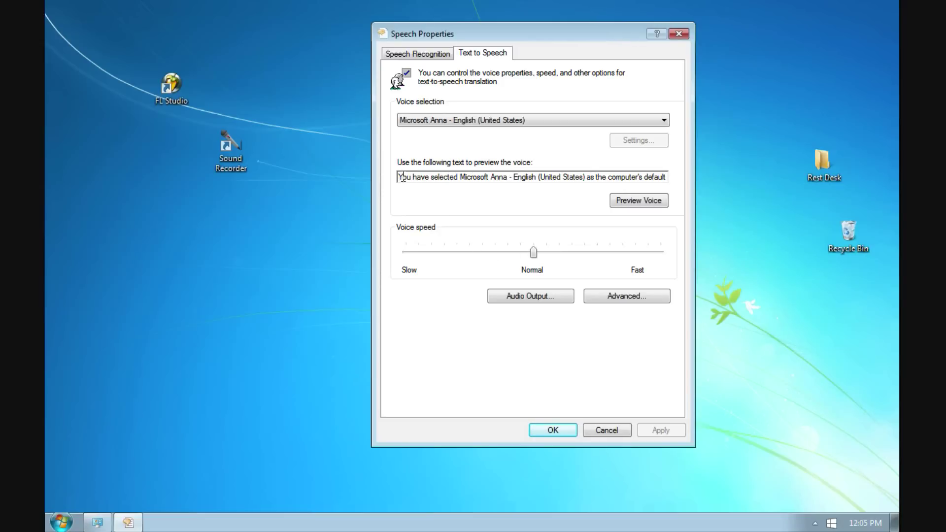
Replace the text-to-speech preview text with "Trap Magoos On The Beat" and preview the voice.
drag(399, 176, 660, 176)
key(BackSpace)
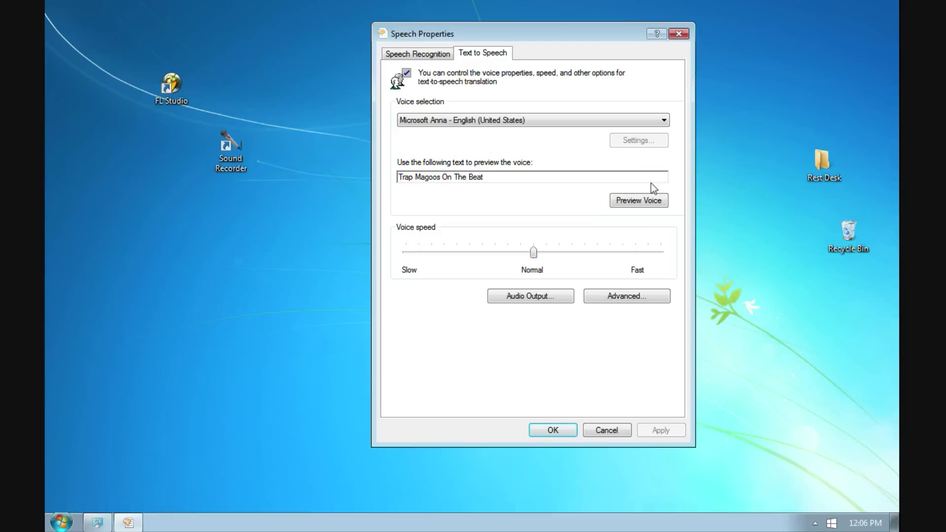
click(625, 204)
Slow the voice speed to three notches below Normal, previewing the voice while adjusting it.
drag(533, 252, 486, 255)
click(640, 201)
click(615, 204)
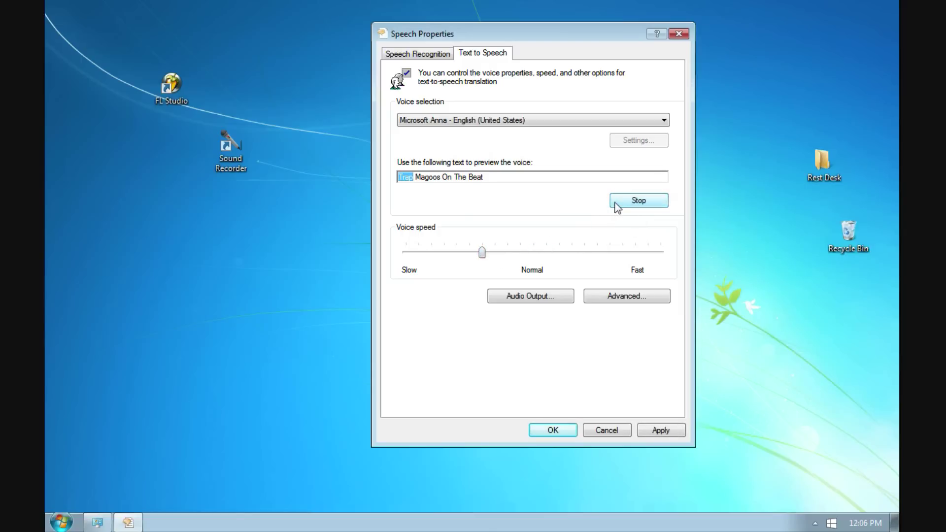
click(489, 253)
click(495, 251)
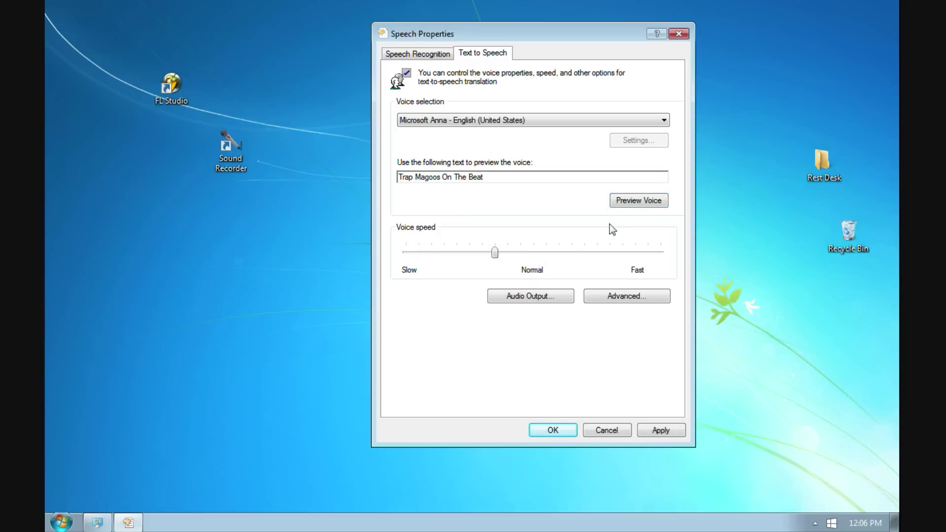
click(636, 204)
Open Sound Recorder and record the text-to-speech voice preview, stopping once the phrase has been spoken.
double_click(224, 166)
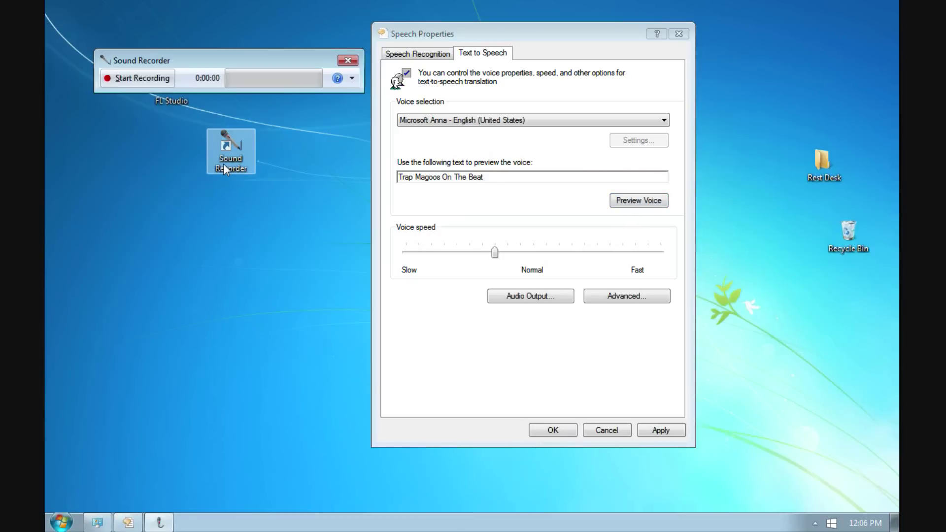
click(143, 78)
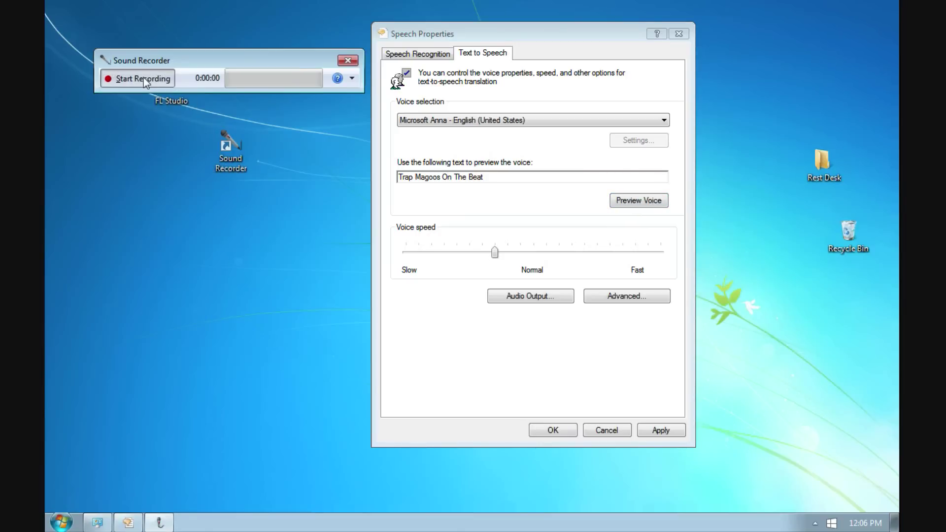
click(648, 203)
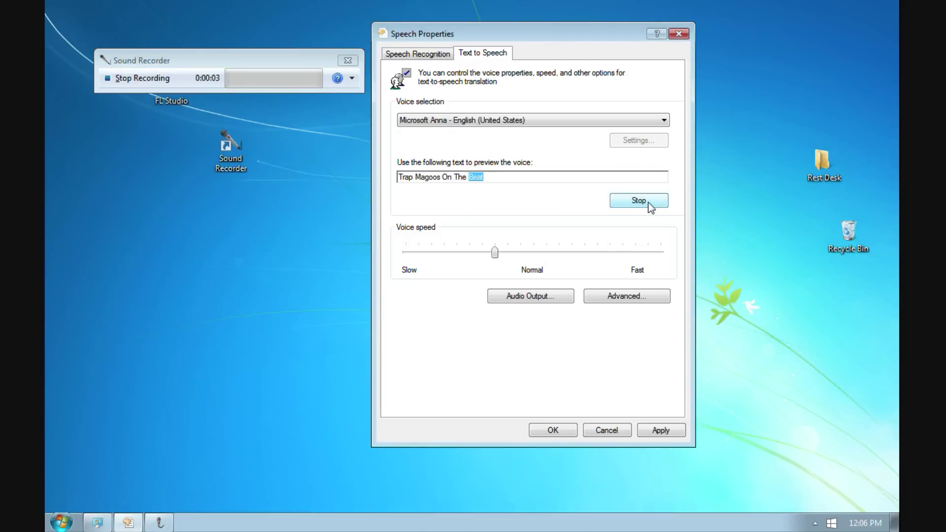
click(127, 78)
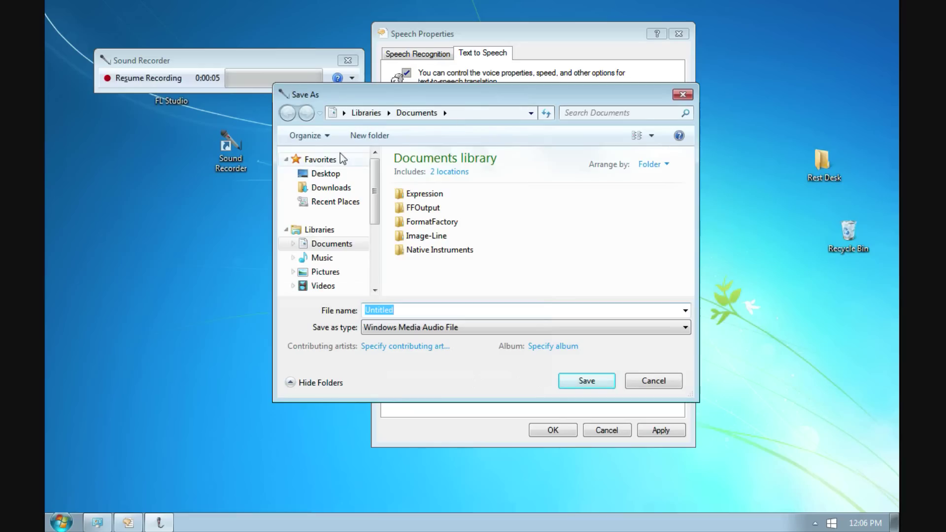
Save the recording on the Desktop as "No Mocrophone No Internet" and close both Sound Recorder and Speech Properties.
click(325, 174)
click(443, 315)
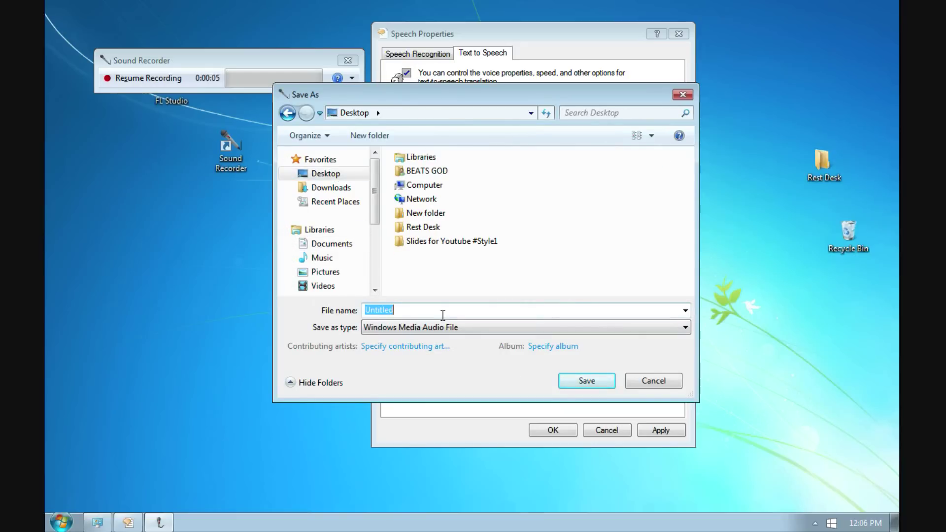
text(No Mocropho)
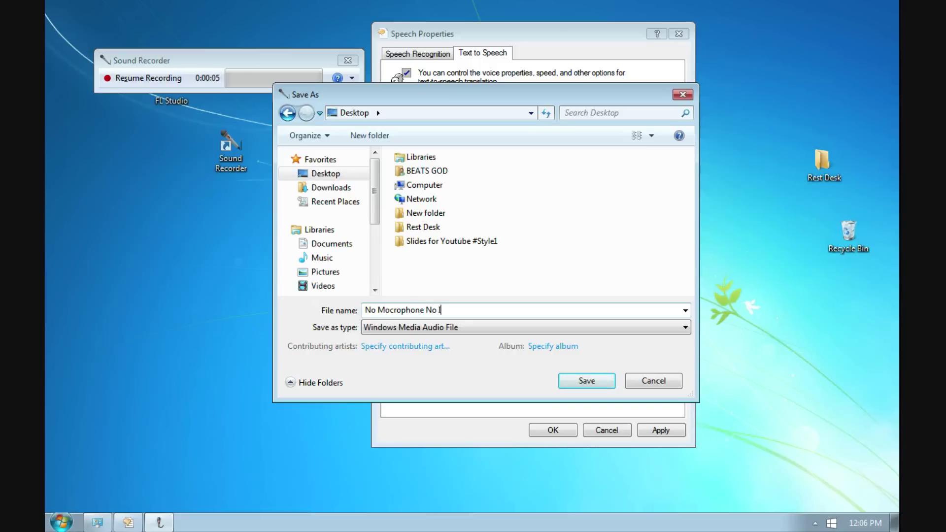
text(net)
click(599, 383)
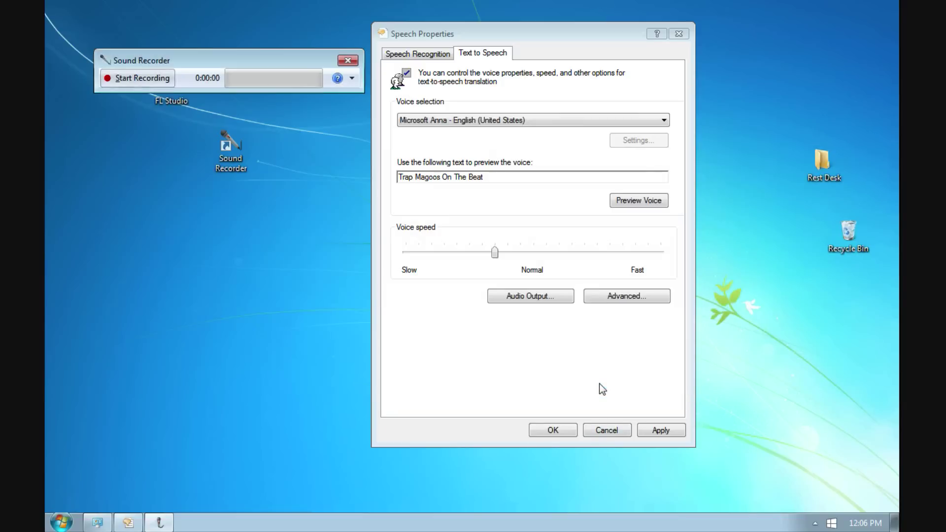
click(349, 60)
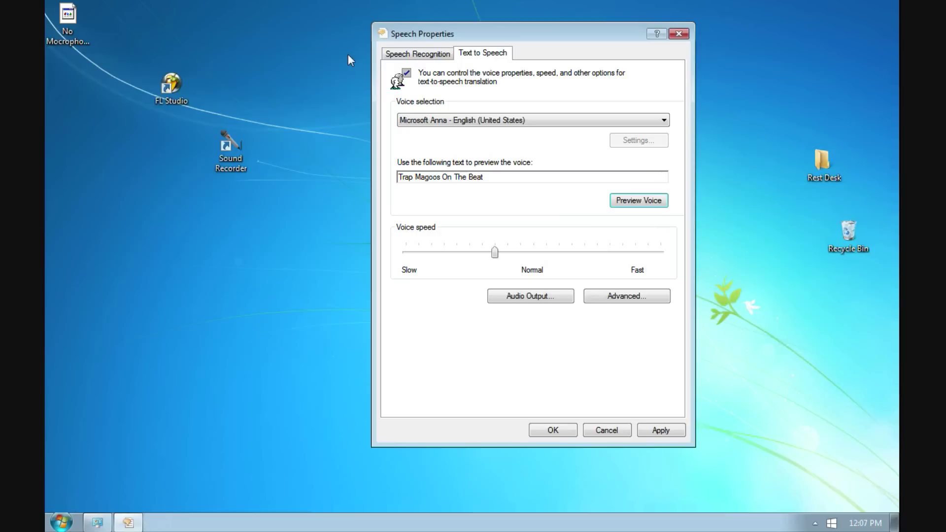
click(678, 34)
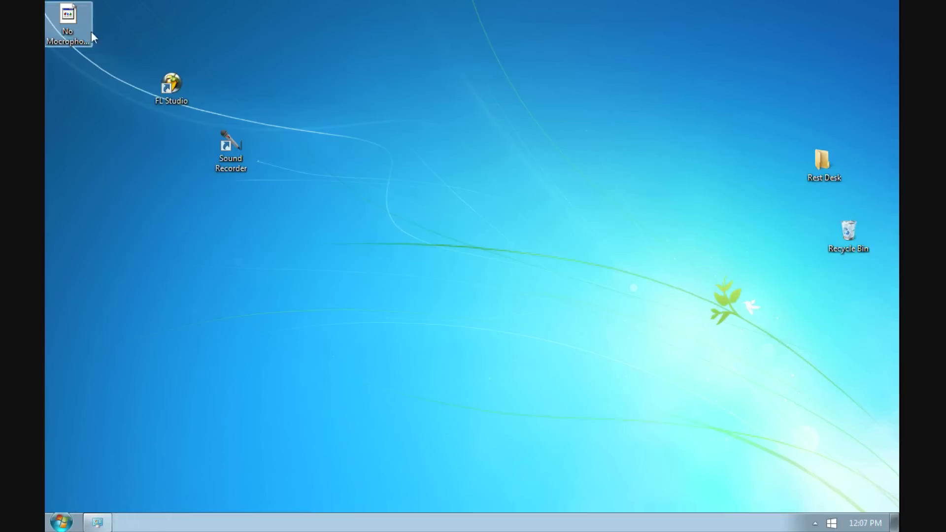
Switch to FL Studio, place the "No Mocrophone No Internet" recording at the start of Track 1 and play it.
drag(74, 37, 365, 250)
double_click(171, 103)
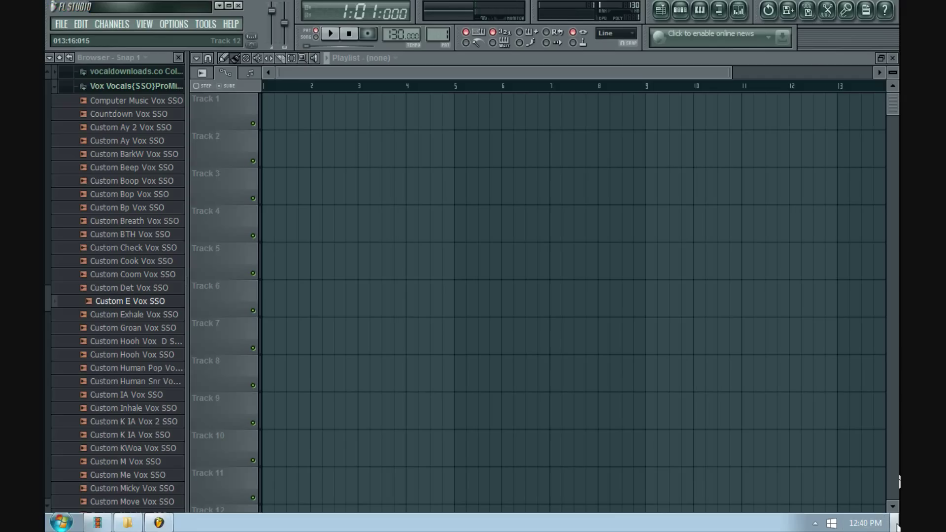
click(896, 526)
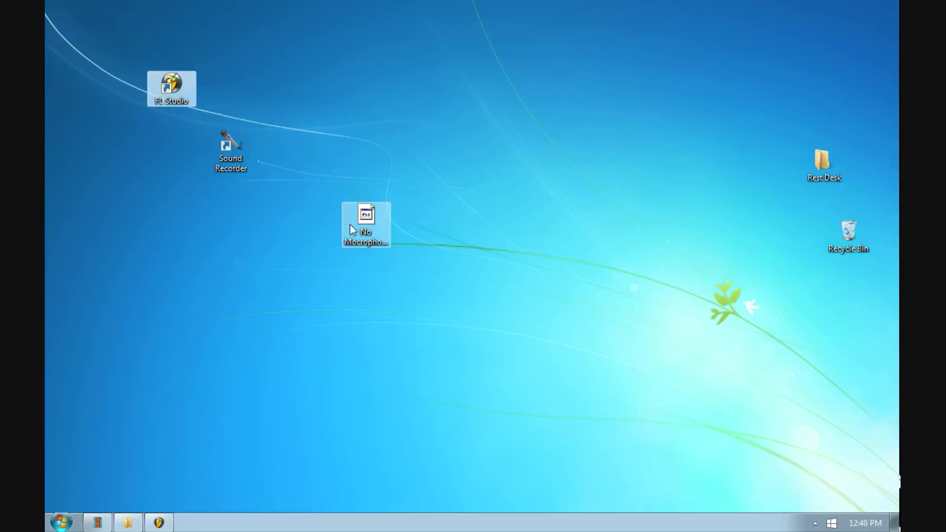
click(368, 232)
click(158, 522)
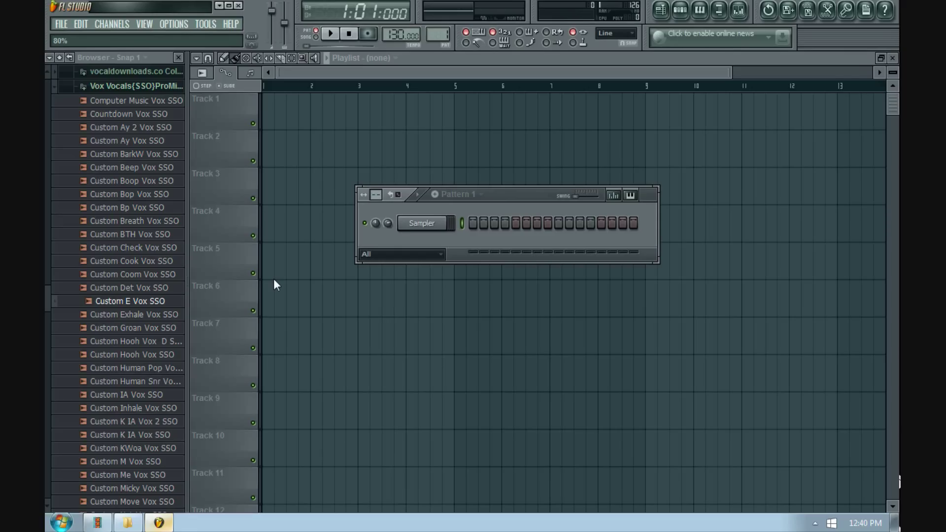
click(287, 113)
drag(288, 114, 263, 113)
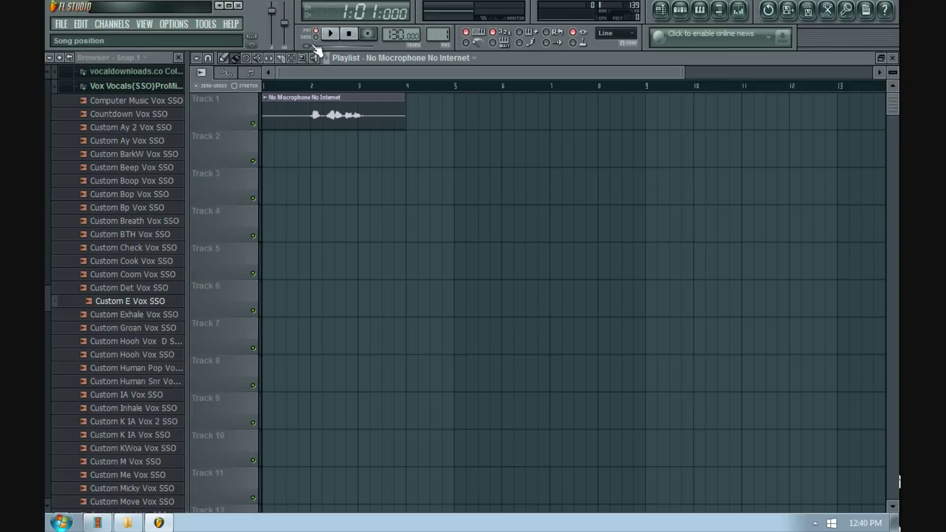
click(329, 34)
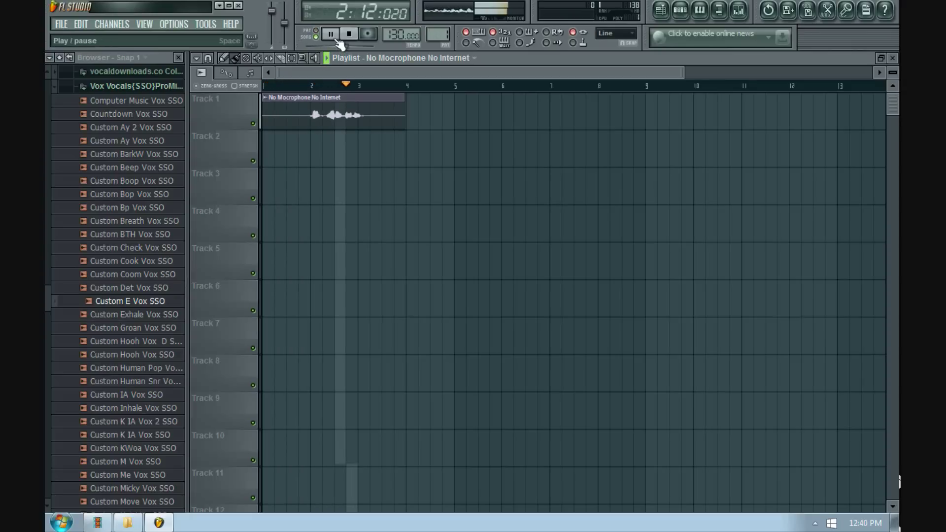
key(space)
Clone the "No Mocrophone No Internet" audio clip channel and close the clone's channel settings.
click(689, 15)
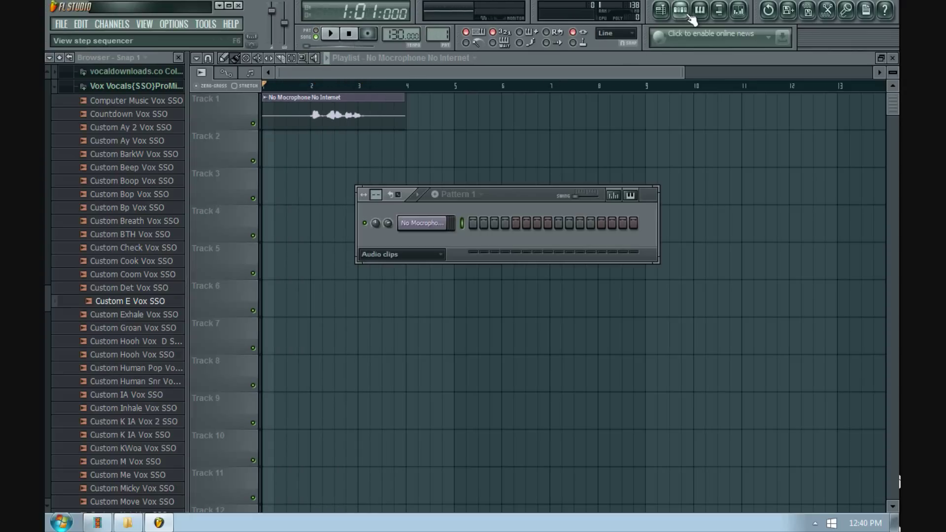
right_click(429, 230)
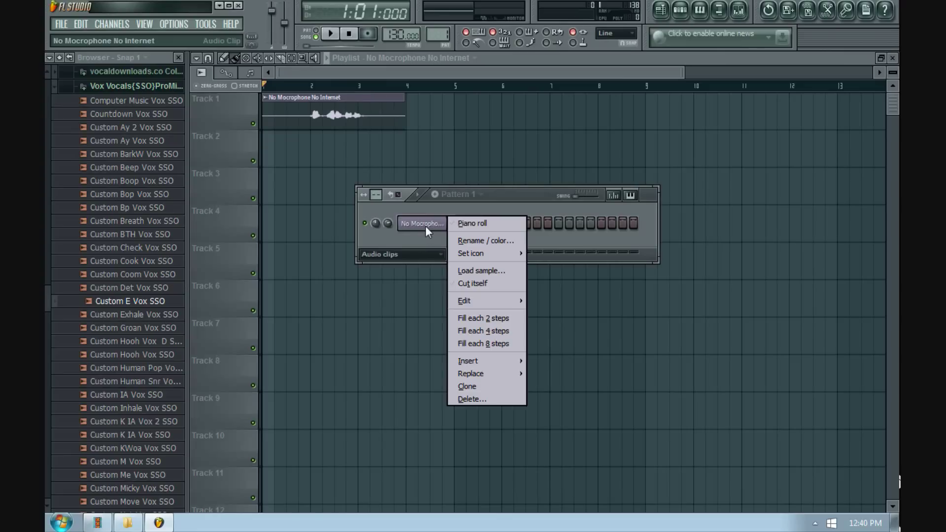
click(474, 387)
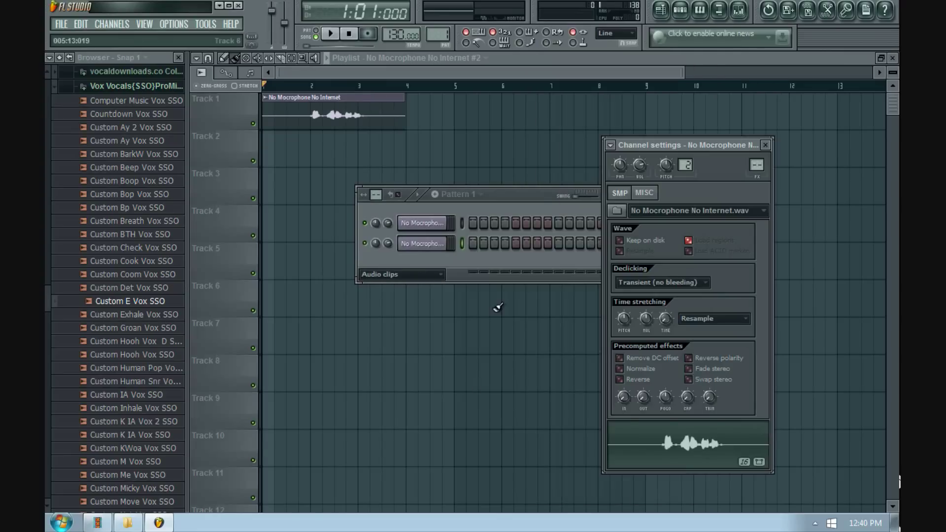
click(772, 141)
Recolor the cloned audio clip channel green, keeping its name.
right_click(448, 244)
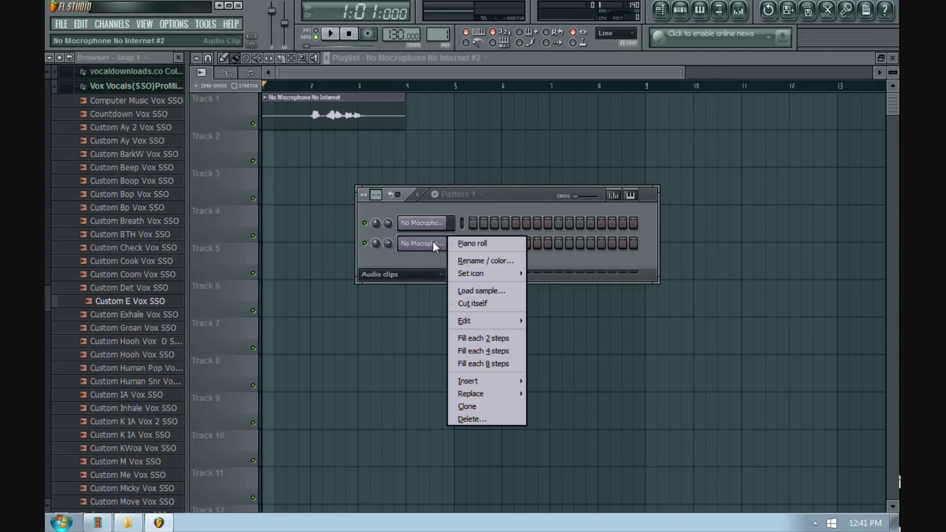
click(485, 261)
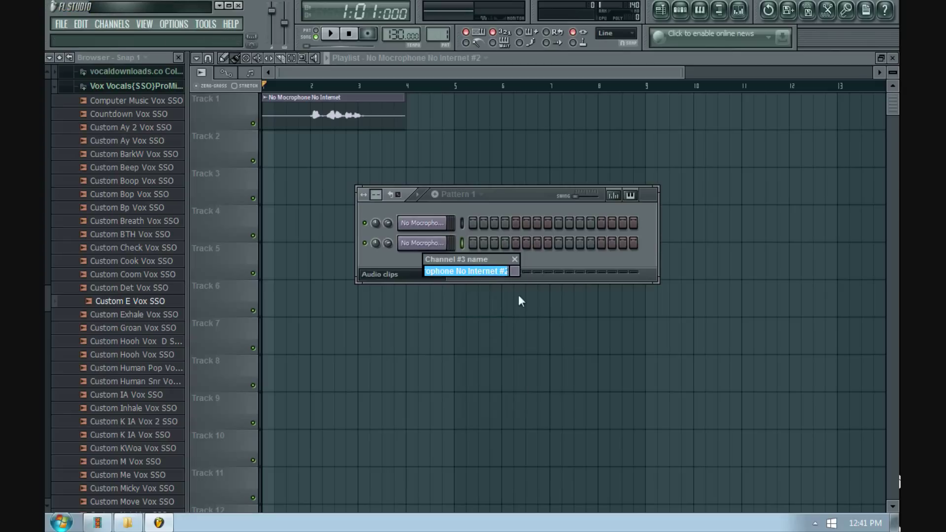
click(517, 272)
click(531, 274)
key(Return)
Place the cloned audio clip at the start of Track 2, directly under the original clip.
drag(315, 155, 234, 152)
click(425, 228)
right_click(427, 228)
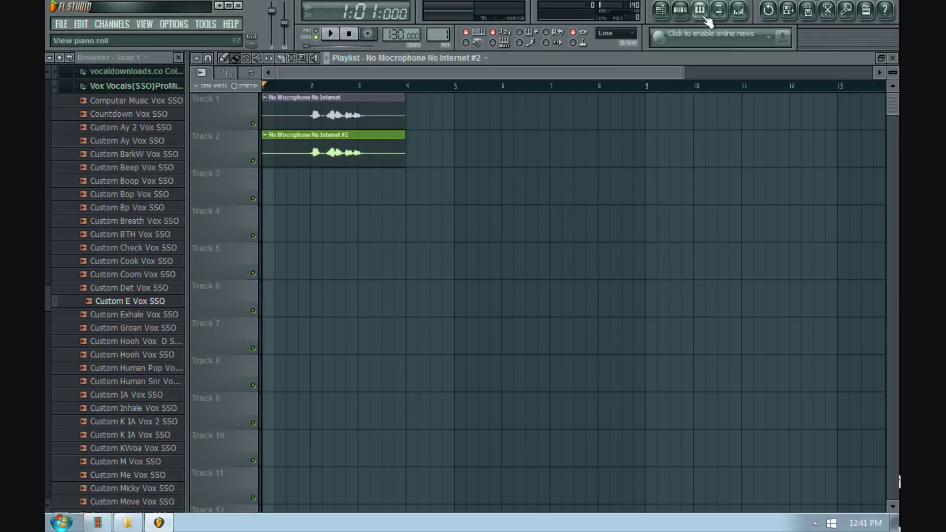
Turn on Reverse in the channel settings of the cloned green audio clip.
click(679, 10)
click(421, 243)
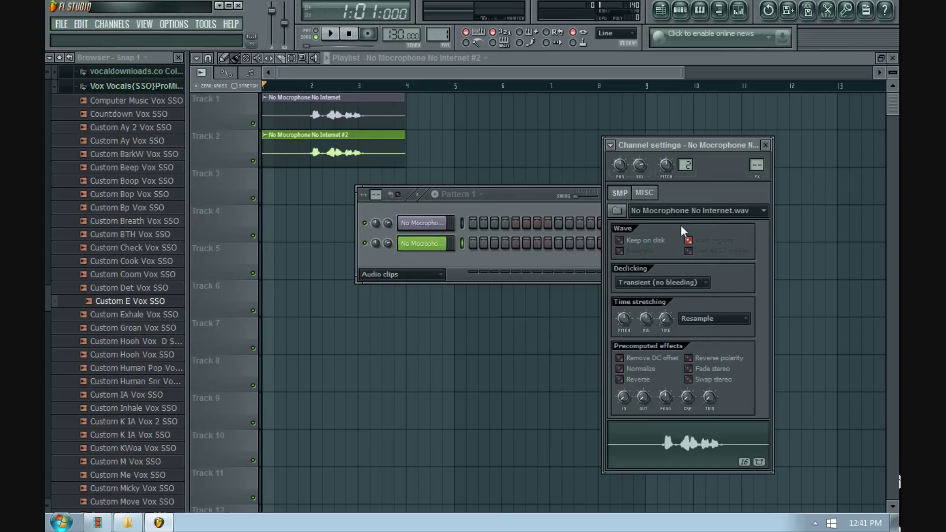
click(620, 380)
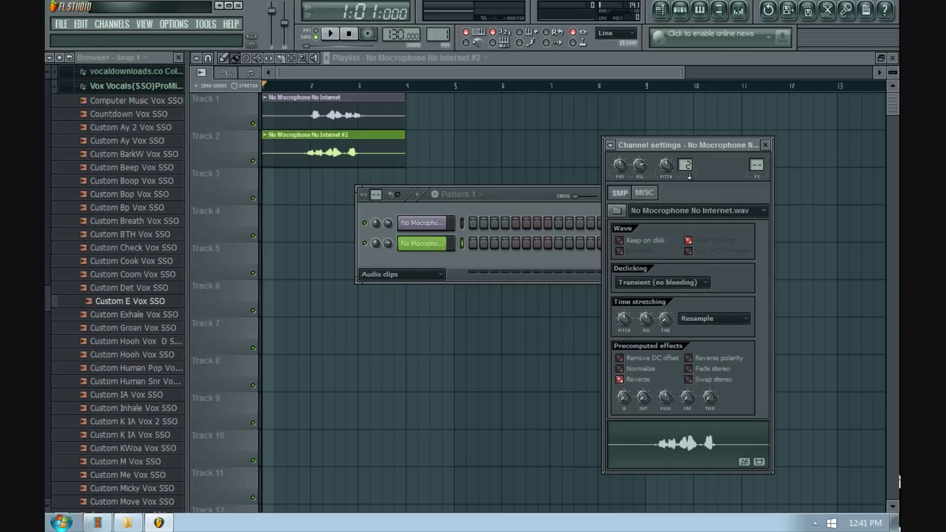
Create an automation clip for the cloned channel's volume and close its channel settings.
right_click(640, 164)
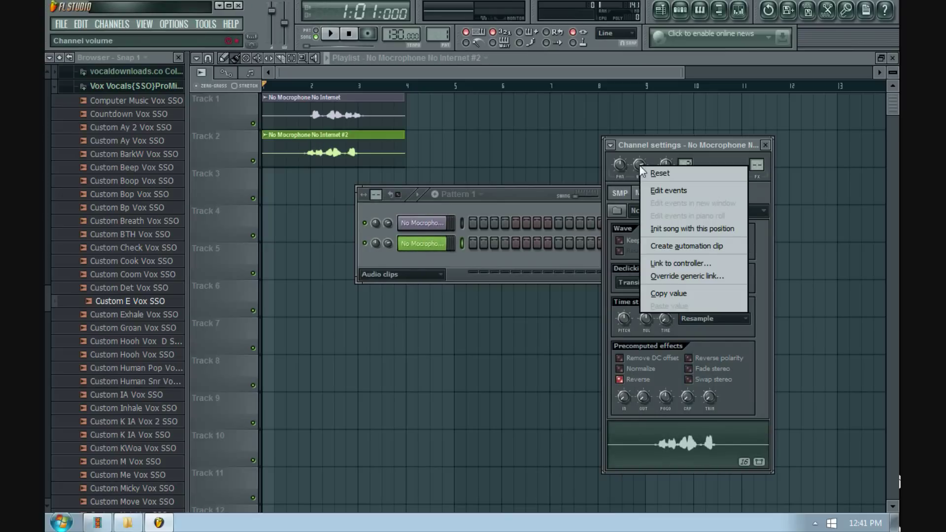
click(667, 246)
click(765, 145)
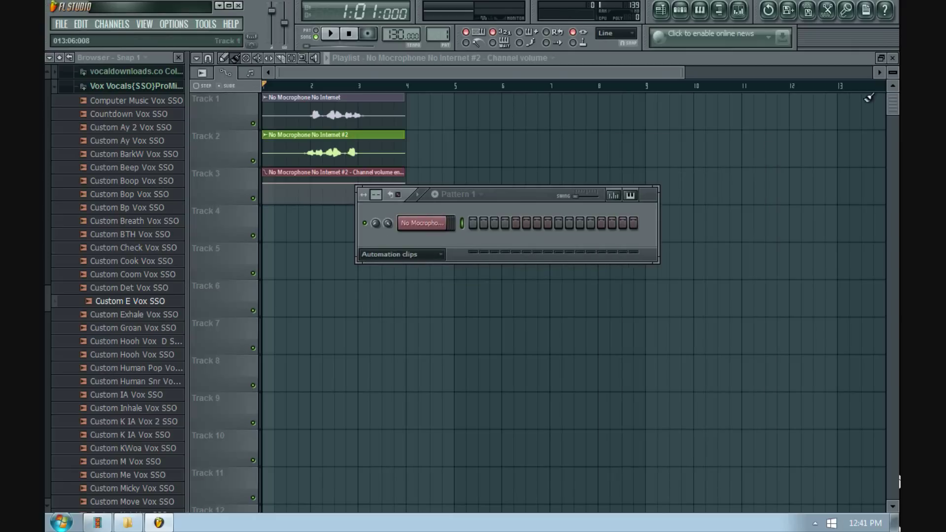
Open the mixer and browse effect presets for the Master track's first effect slot.
click(893, 72)
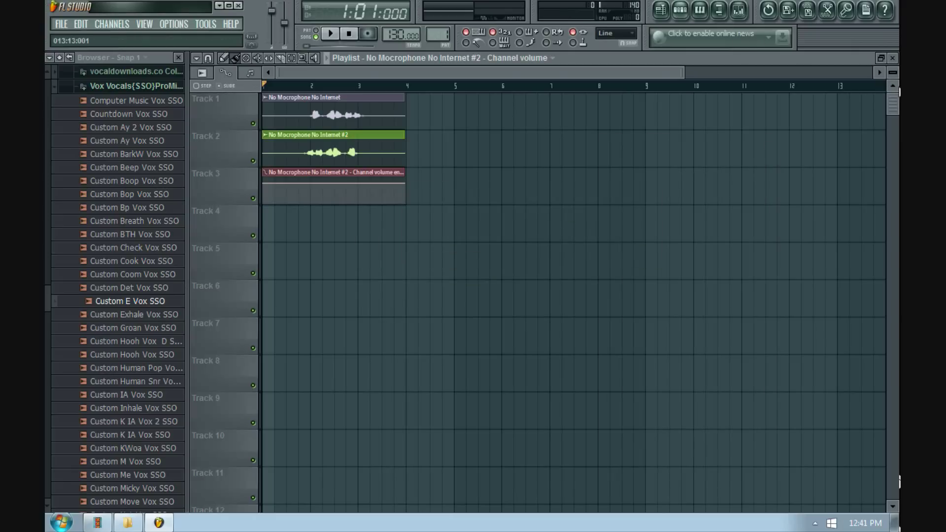
click(892, 72)
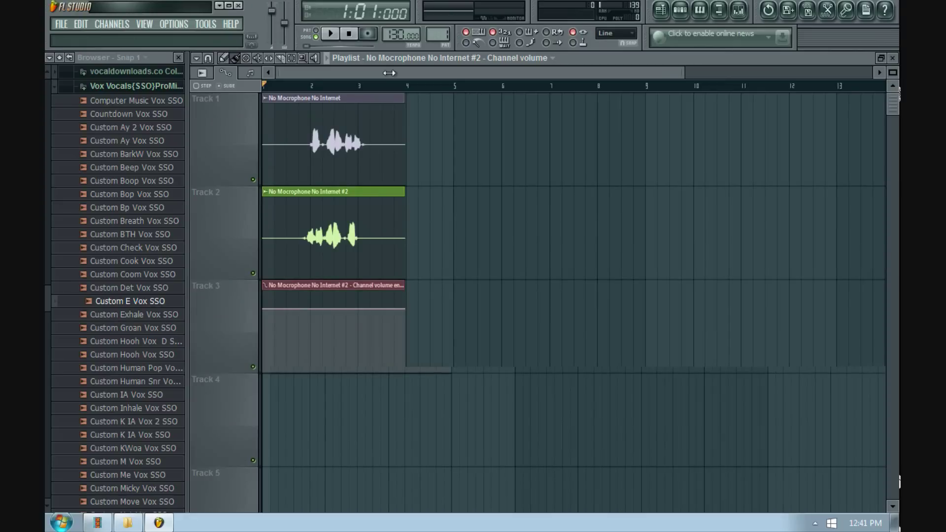
drag(389, 73, 376, 74)
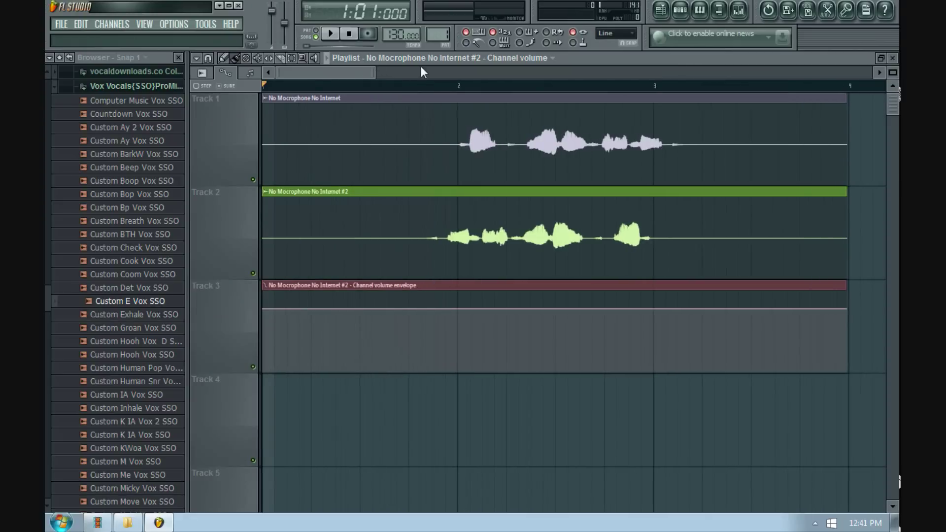
click(745, 15)
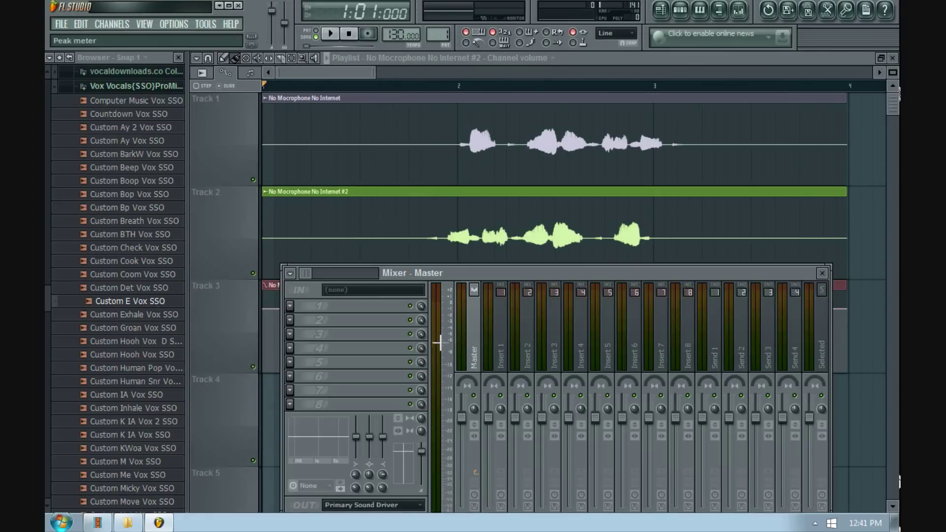
click(291, 310)
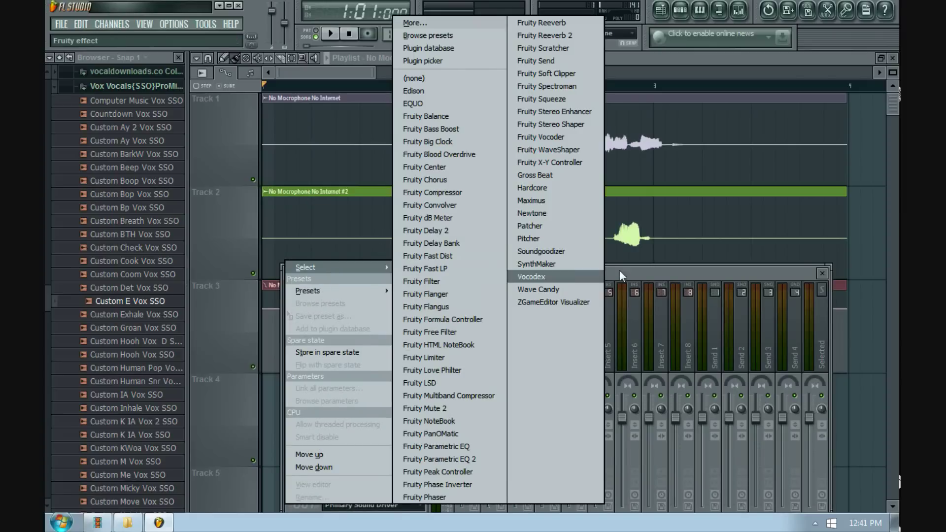
click(434, 36)
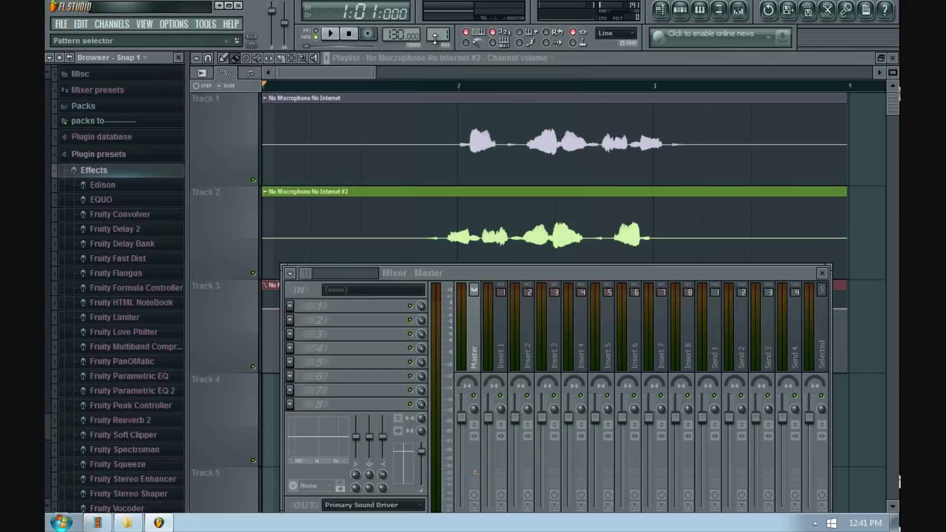
Load the "No Micraphone No Internet" mixer preset onto the Master track and close the plugin windows that open with it.
click(291, 276)
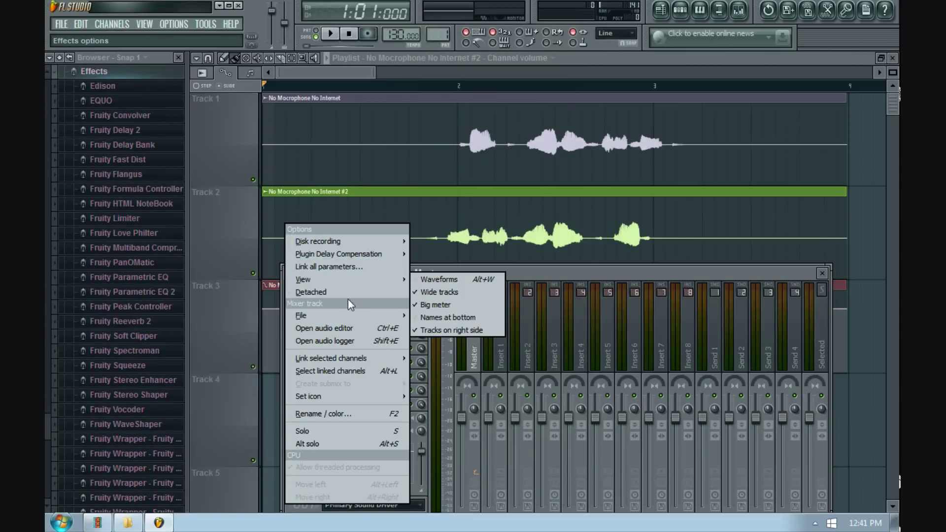
mouse_move(349, 317)
click(451, 315)
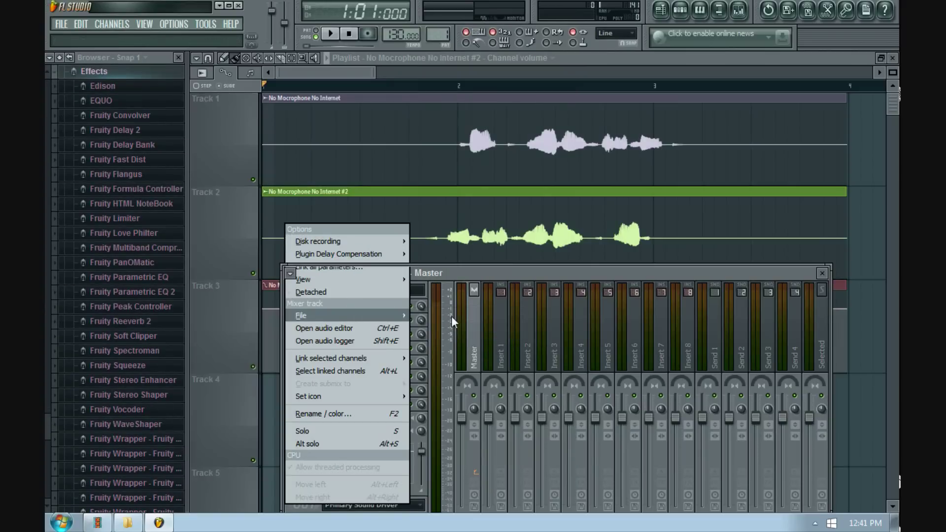
click(372, 250)
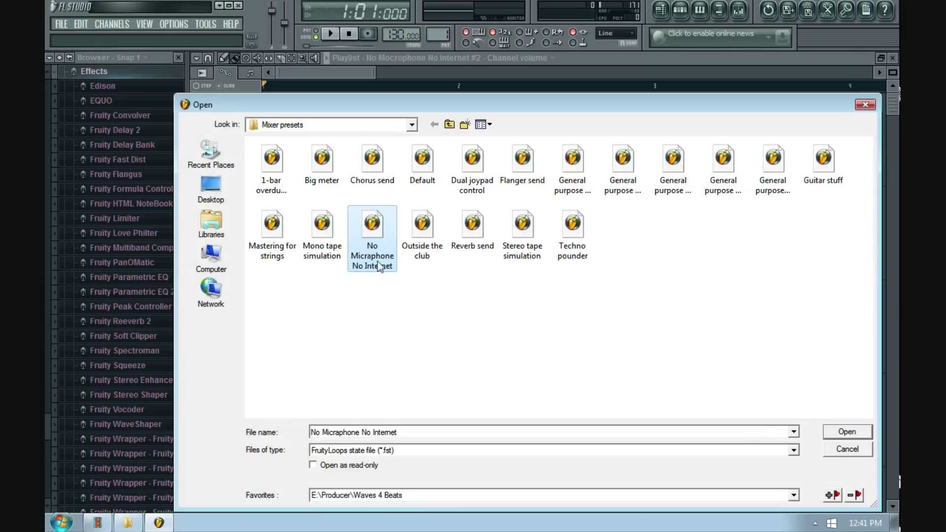
click(853, 433)
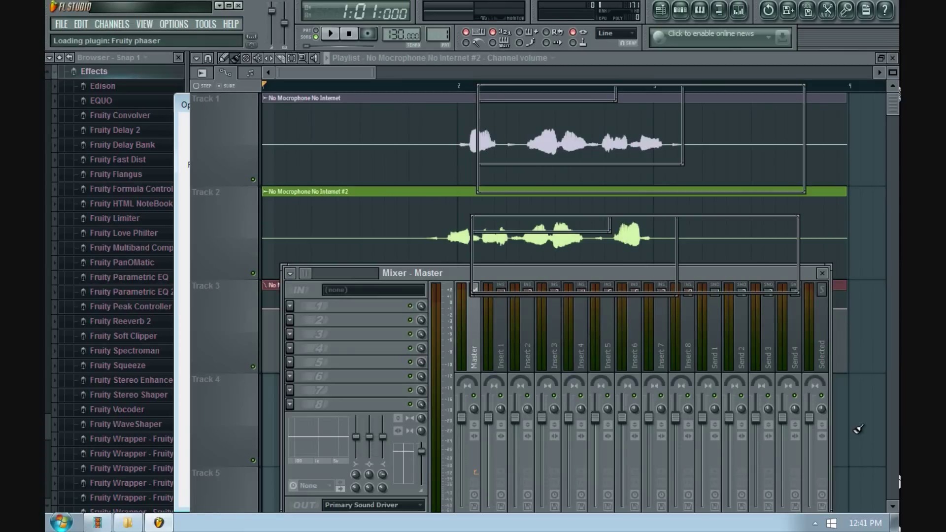
click(790, 222)
click(796, 92)
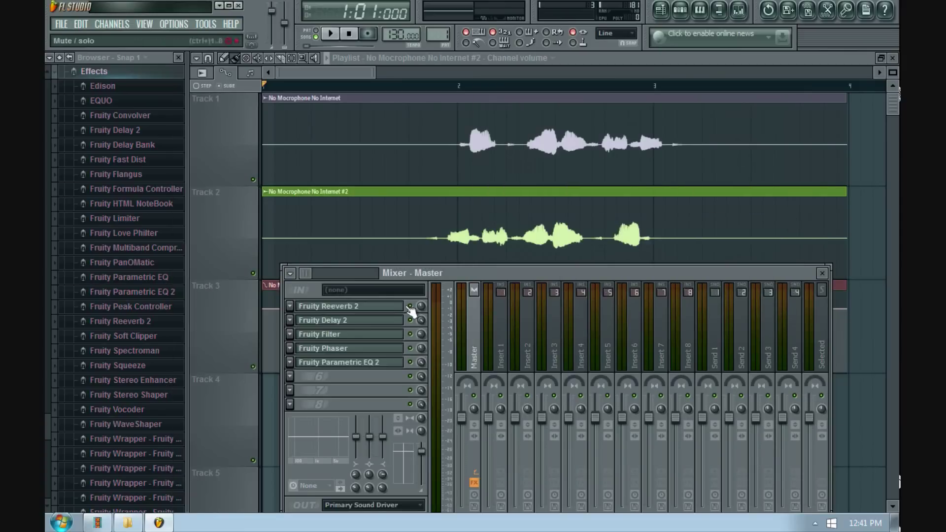
Examine the Master track's Fruity Reeverb 2, Delay 2, Filter, Phaser and Parametric EQ 2 settings, closing all windows when done.
click(394, 306)
click(367, 322)
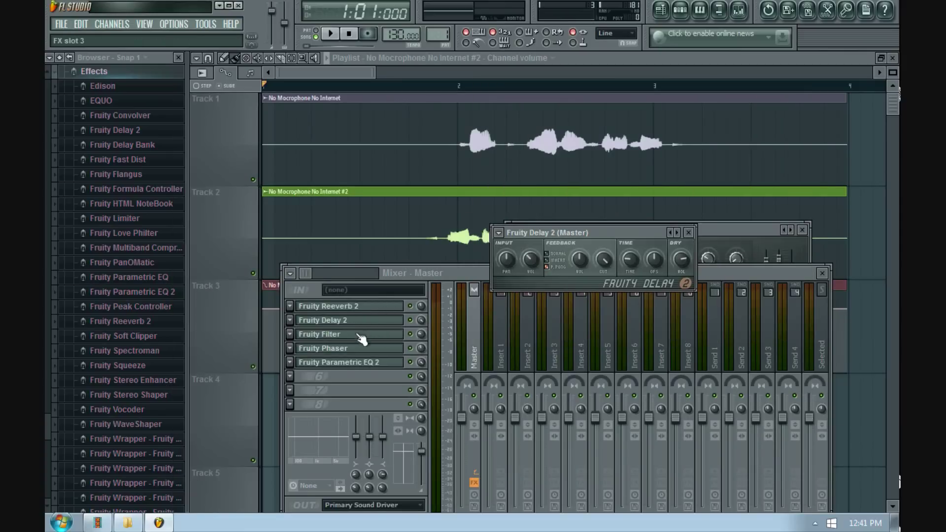
click(363, 334)
click(358, 349)
click(363, 362)
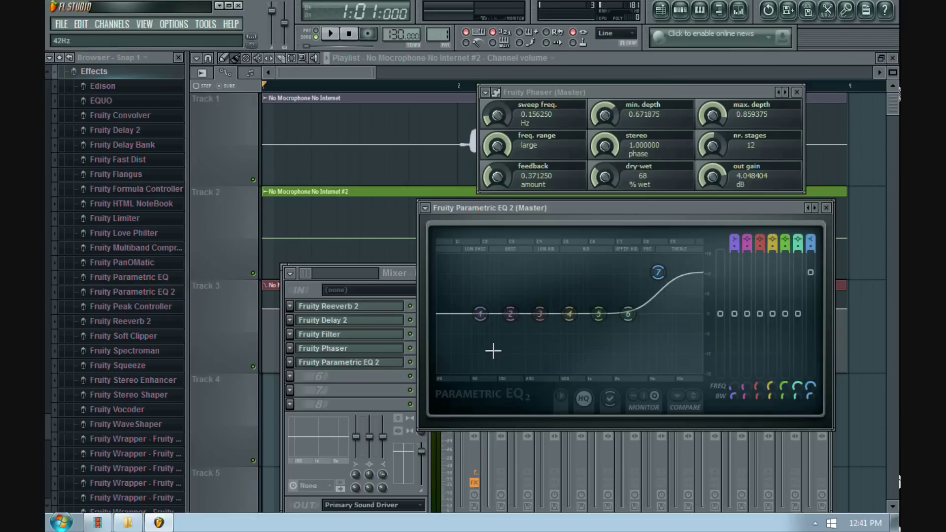
key(F12)
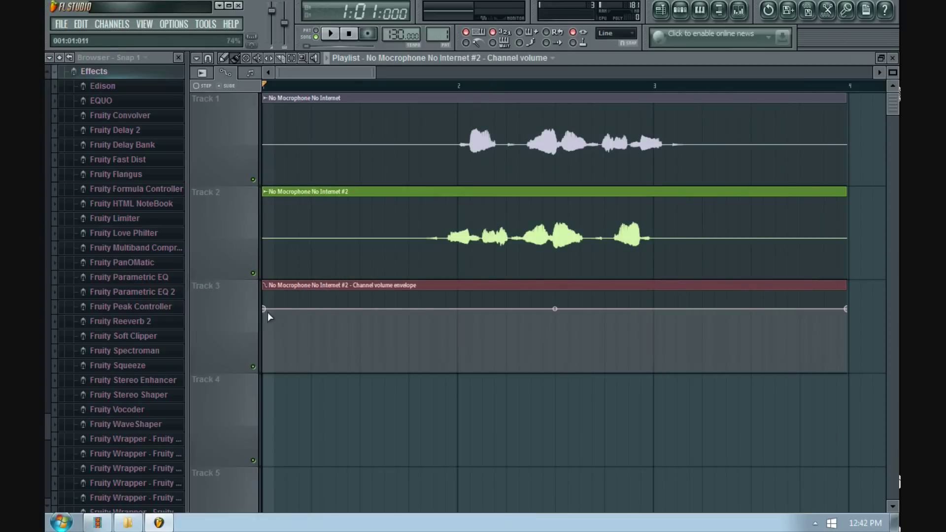
Lower the start point of the Track 3 volume envelope and add two points at 2:15 and 2:16.
drag(264, 309, 261, 351)
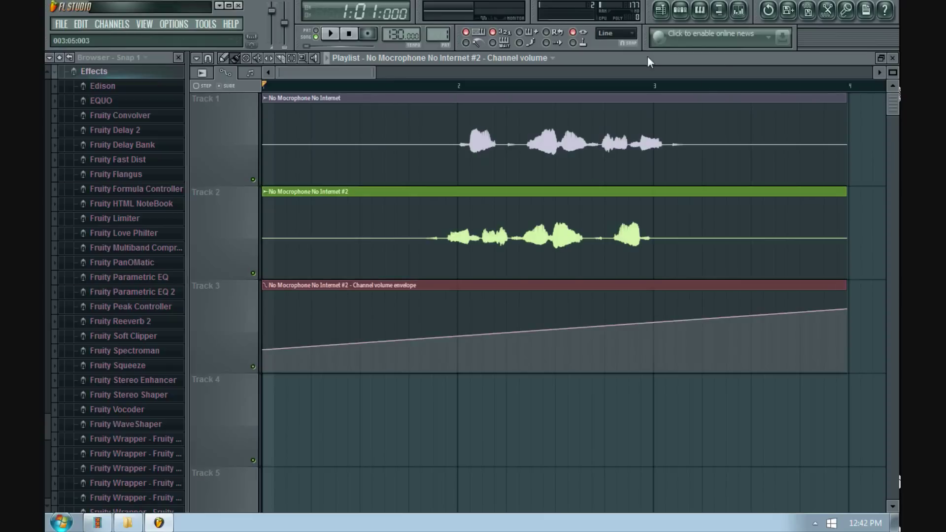
drag(374, 72, 354, 85)
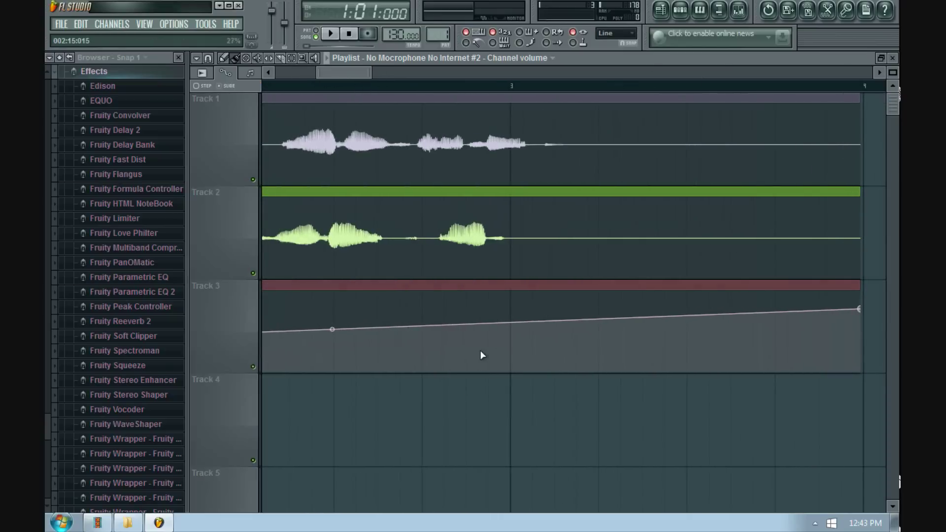
click(466, 325)
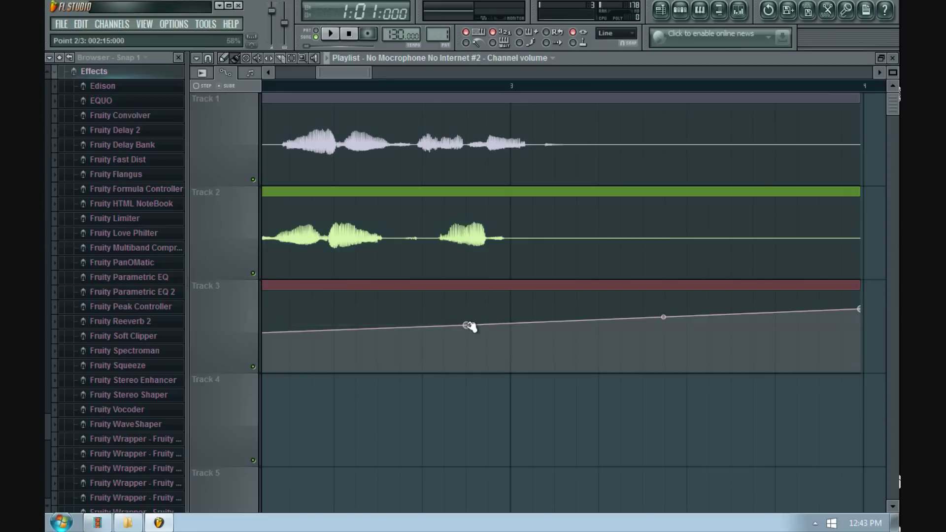
right_click(487, 306)
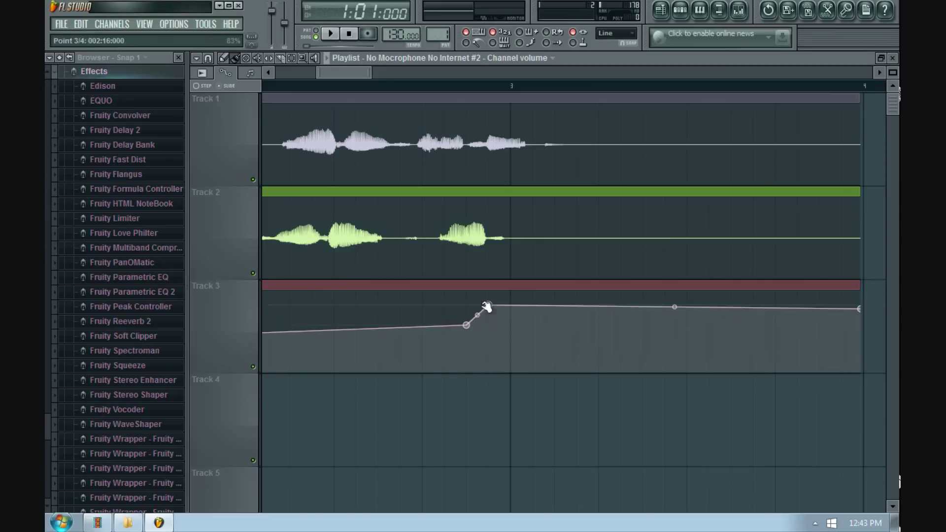
Shape the envelope into a low section that jumps vertically to full volume at 2:15 and holds to the clip's end.
drag(469, 325, 469, 352)
drag(490, 307, 473, 292)
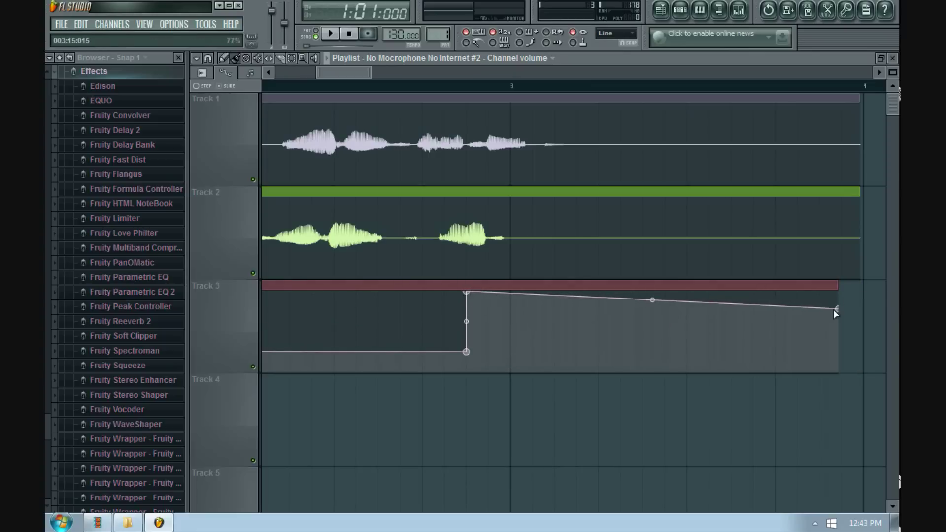
drag(839, 310, 838, 291)
mouse_move(366, 71)
mouse_down()
mouse_move(337, 71)
mouse_move(474, 82)
mouse_move(364, 73)
mouse_up()
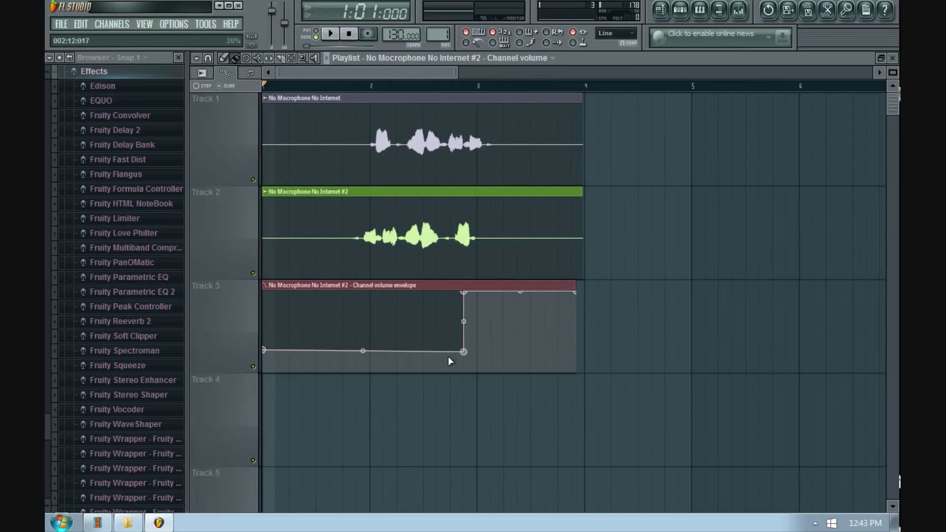
drag(463, 351, 464, 342)
Play the arrangement to hear the voice tag with its effects and volume automation, and stop playback.
click(330, 34)
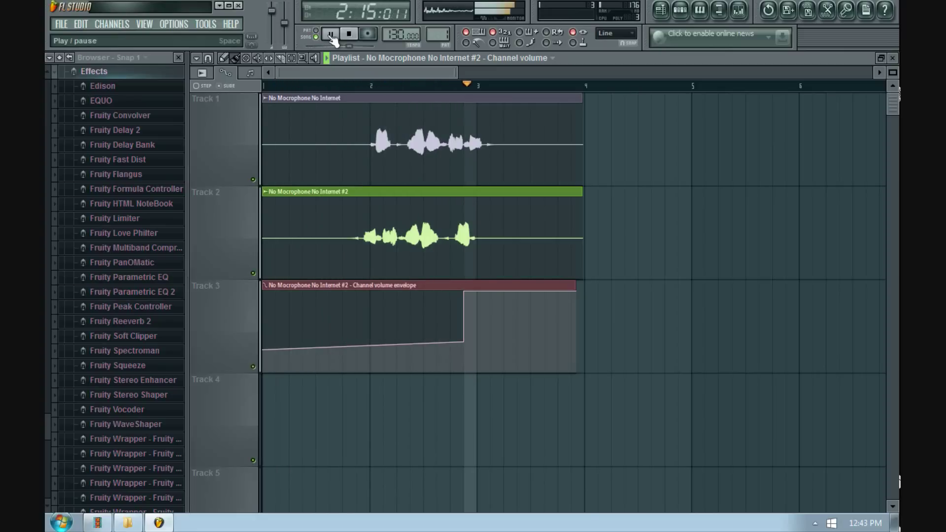
click(330, 33)
click(330, 34)
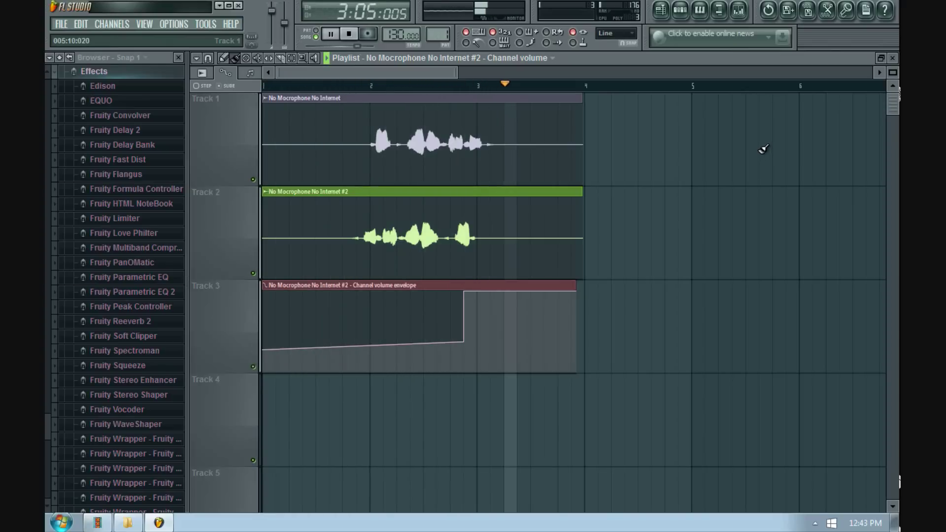
key(space)
Render the song to the Desktop as a wave file named "Voice Tag For Beats" and minimize FL Studio.
click(64, 26)
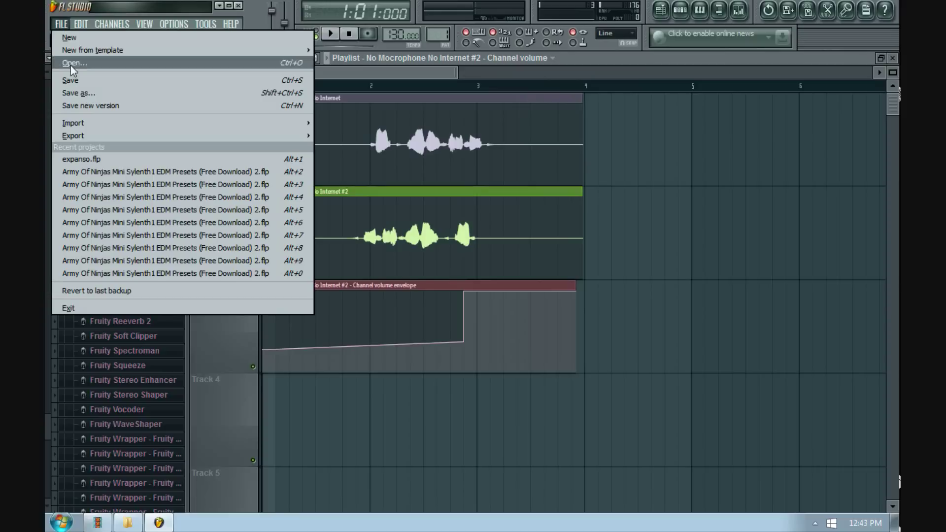
mouse_move(117, 133)
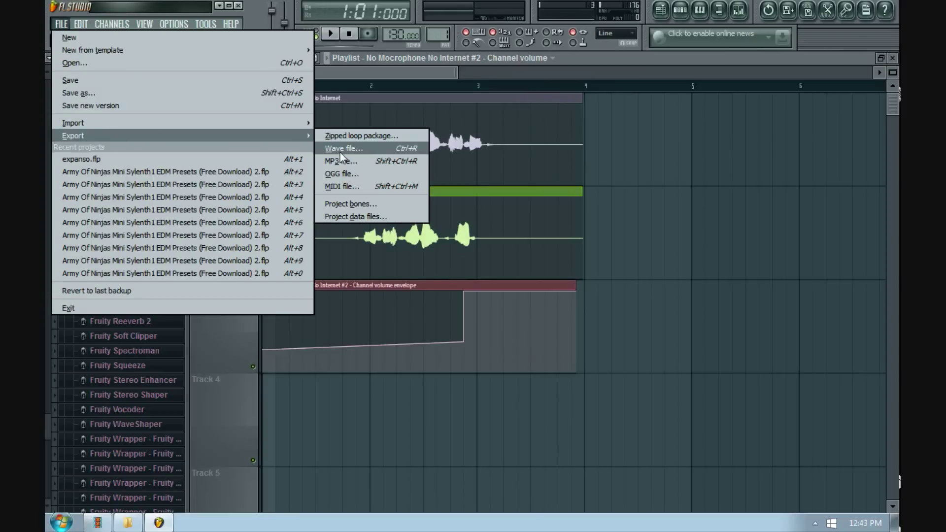
click(346, 152)
click(203, 187)
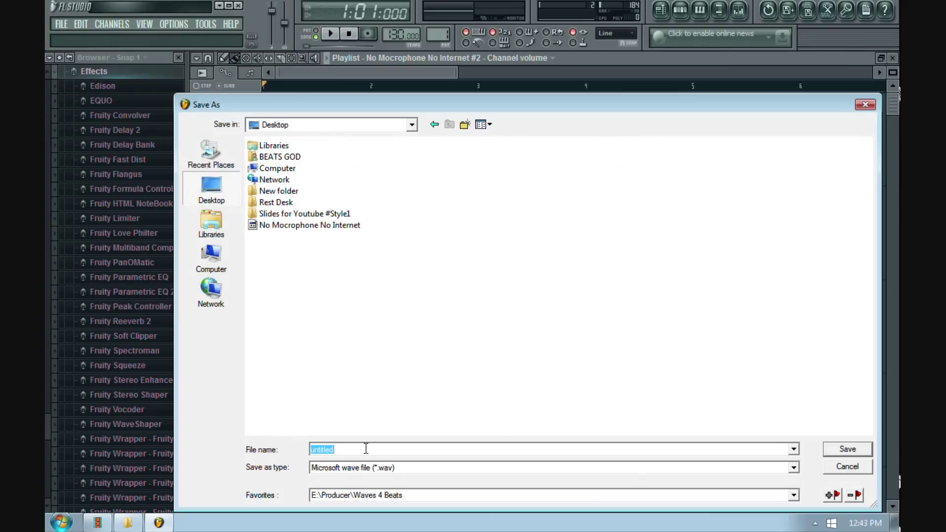
text(Voice Tag For Beats)
click(841, 451)
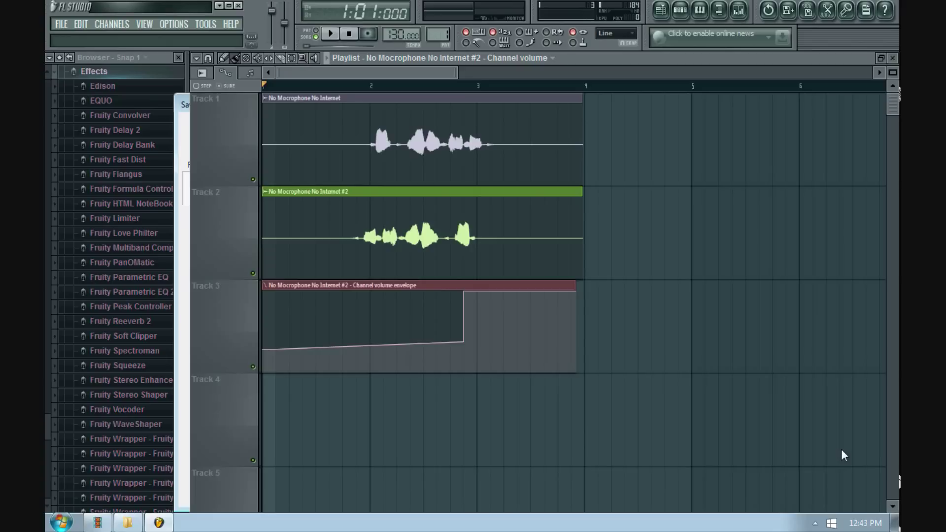
click(554, 385)
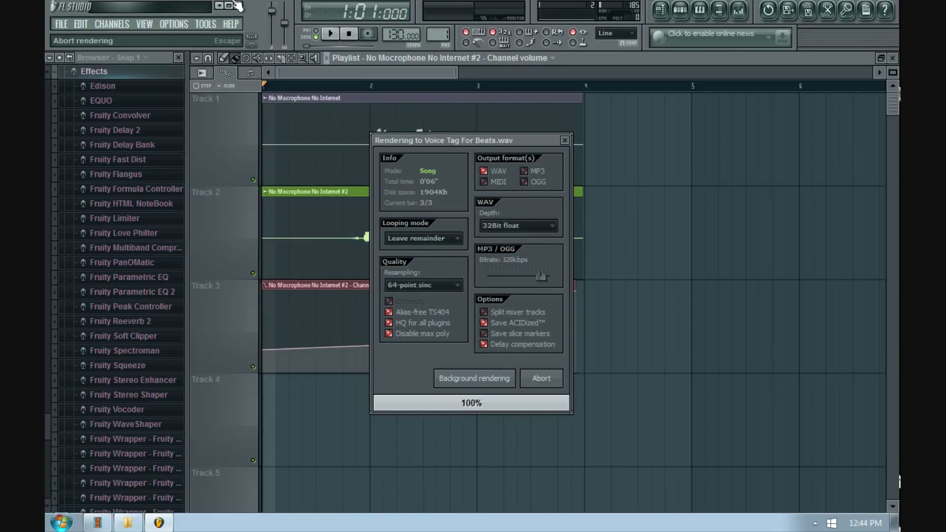
click(220, 6)
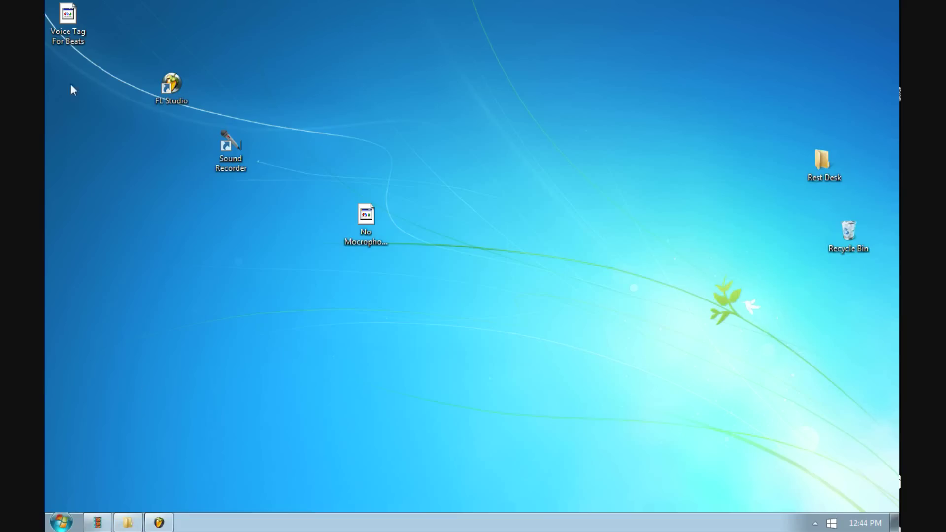